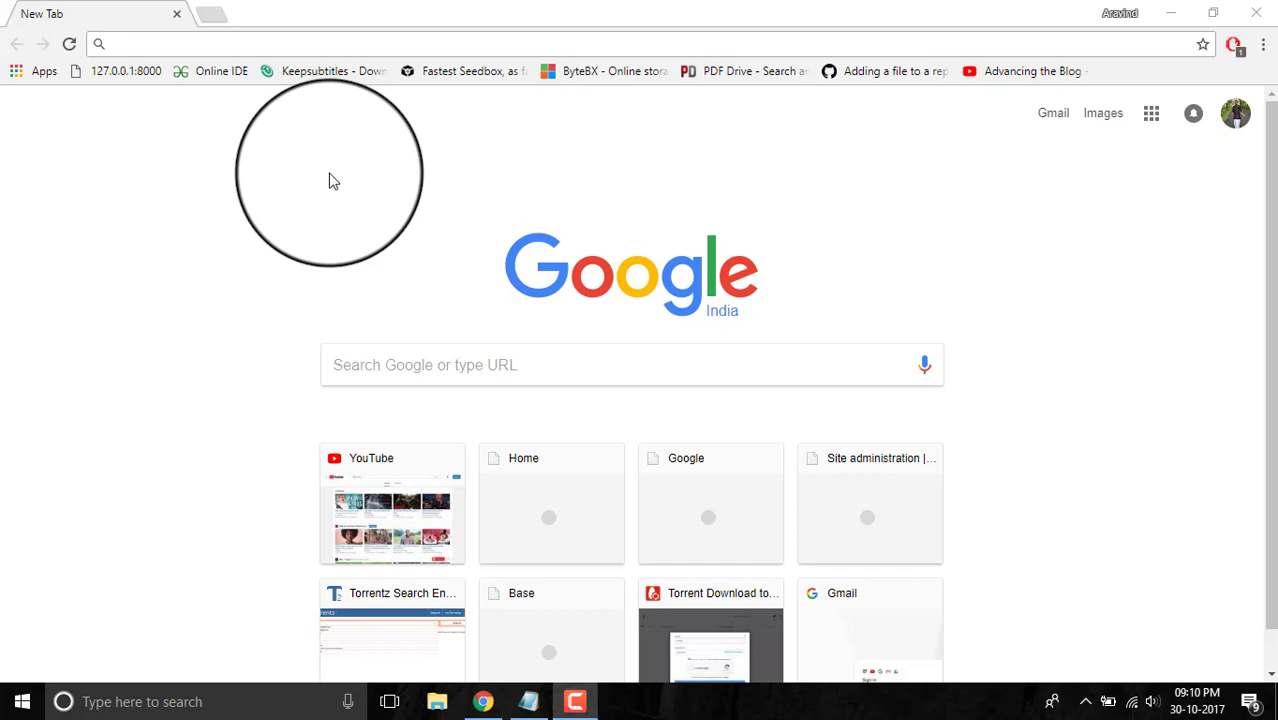
{"action": "left_click", "coordinate": [428, 45]}
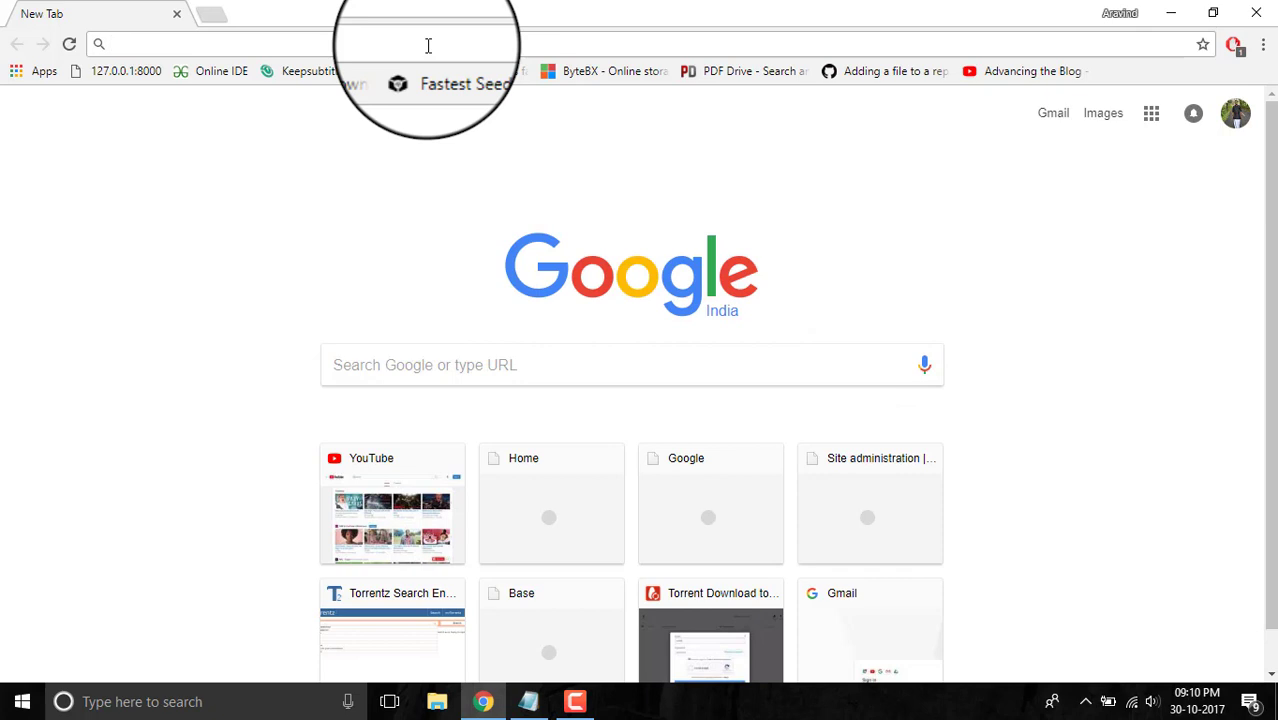
{"action": "left_click", "coordinate": [428, 45]}
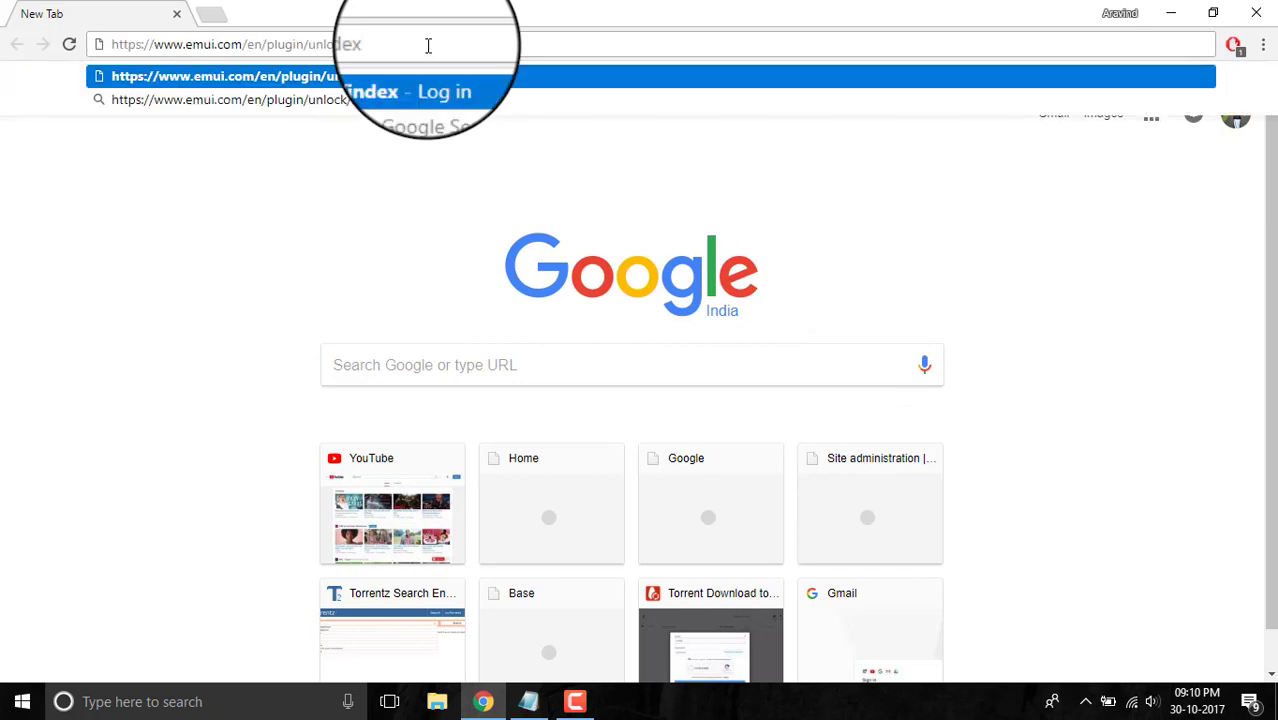
{"action": "key", "text": "Return"}
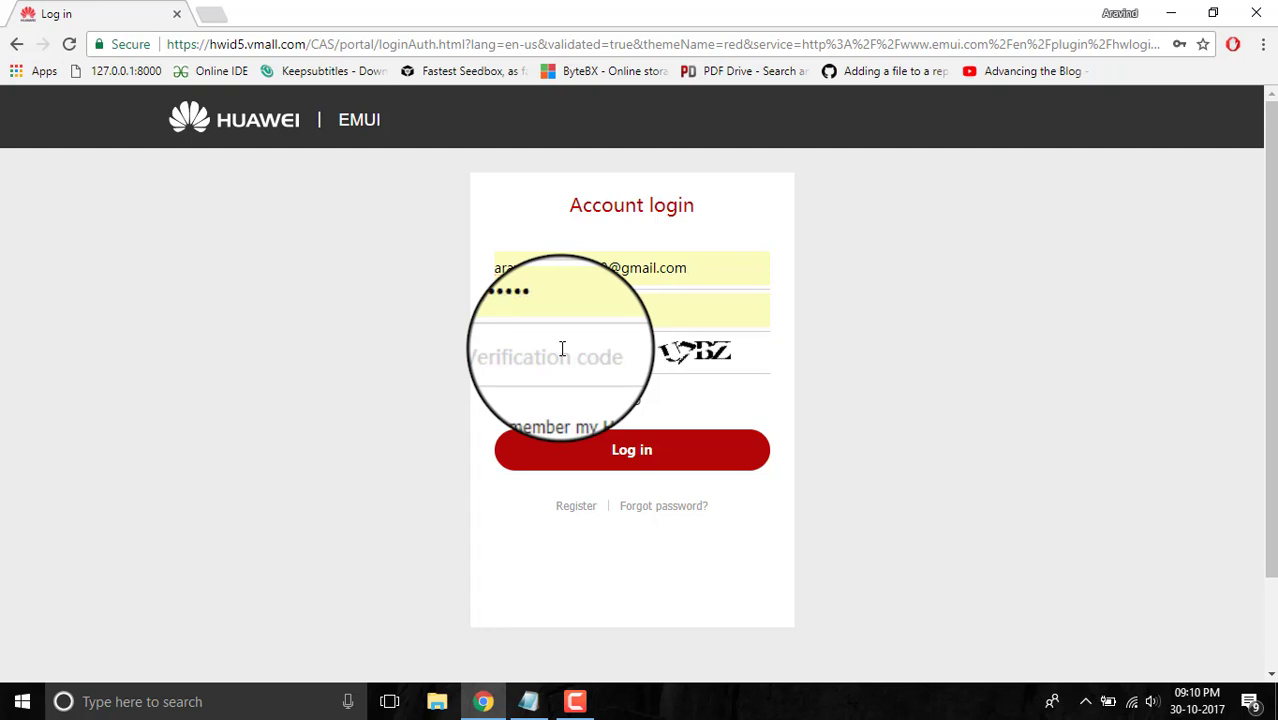
Log in to the Huawei account with the shown verification code and accept the unlocking agreement
{"action": "left_click", "coordinate": [562, 348]}
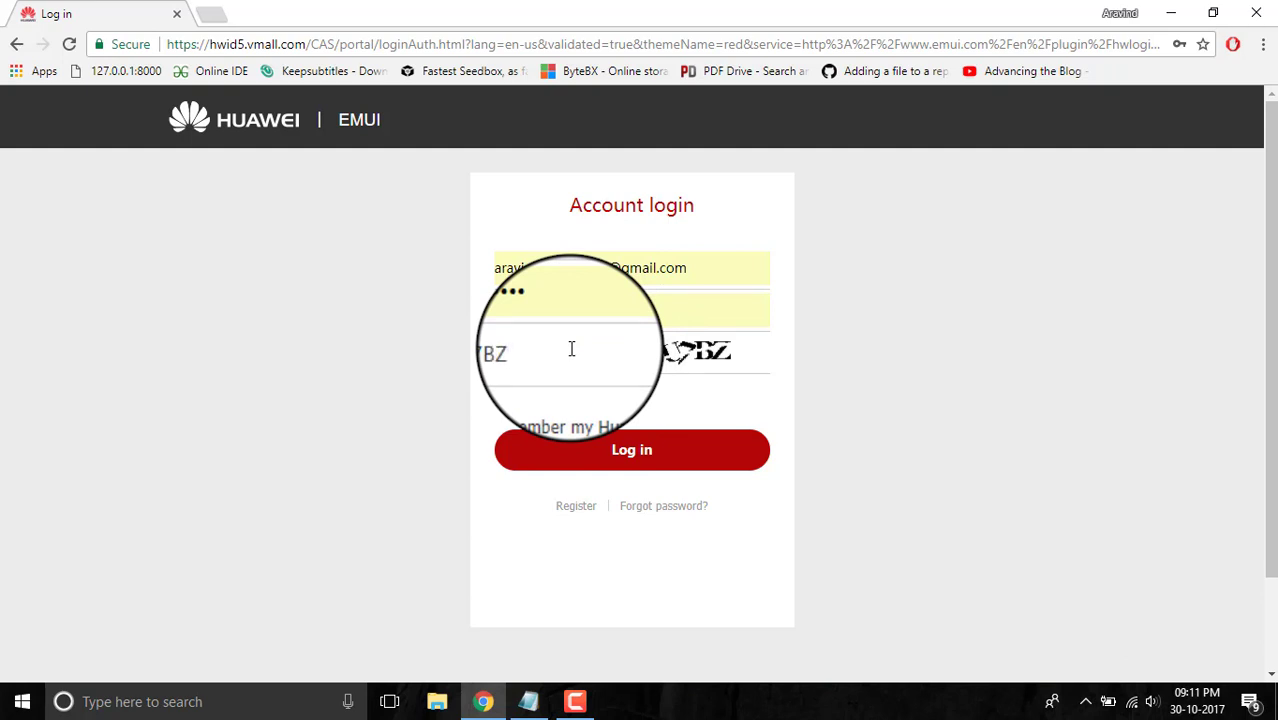
{"action": "left_click", "coordinate": [608, 456]}
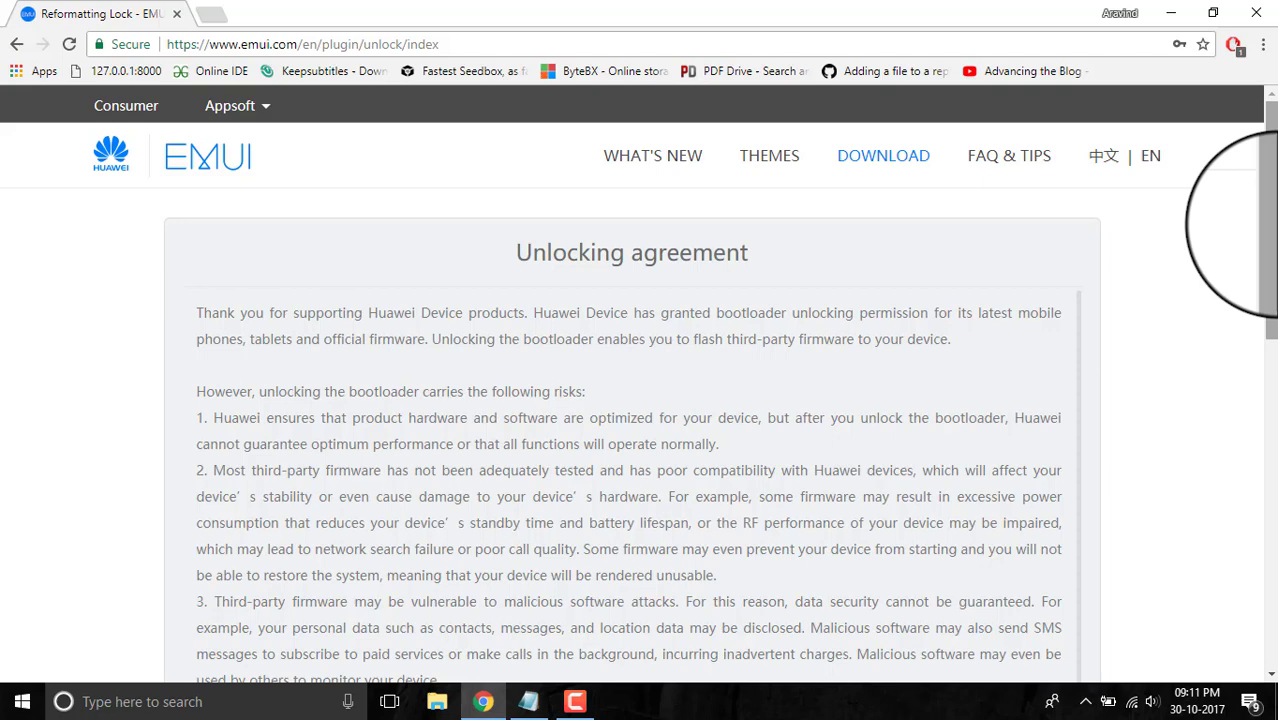
{"action": "left_click_drag", "start_coordinate": [1270, 222], "coordinate": [1270, 509]}
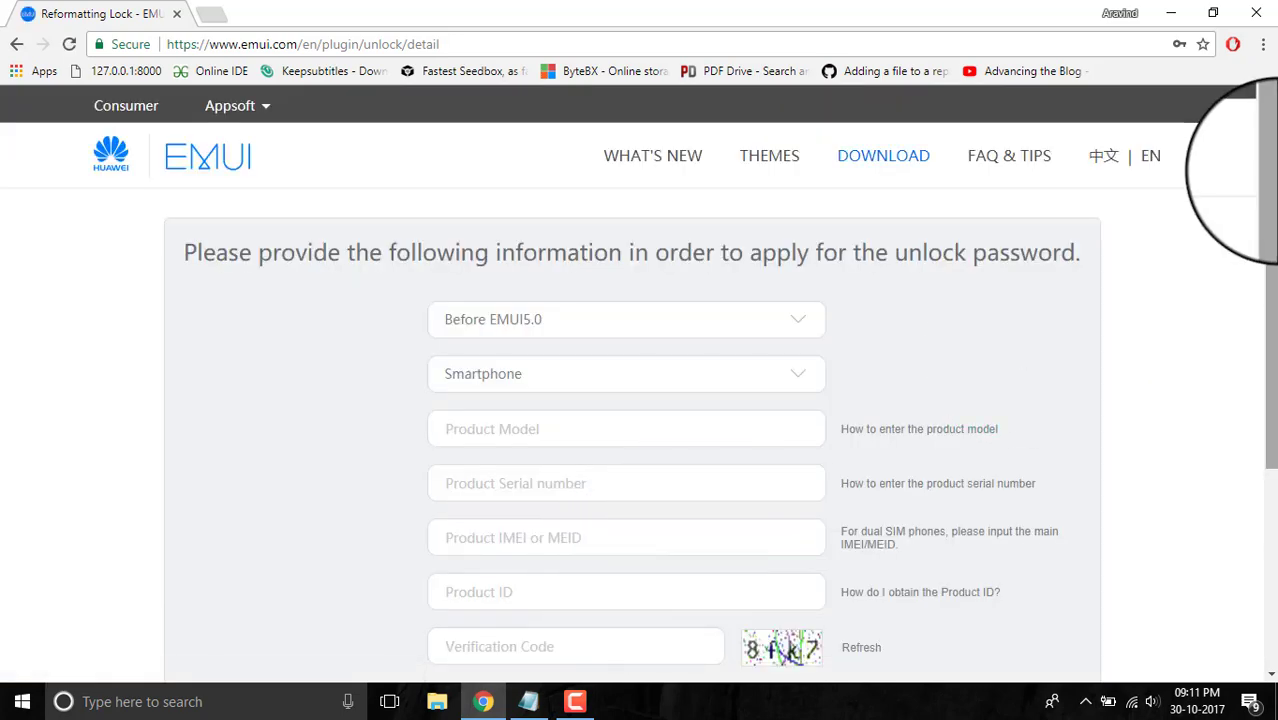
Review the EMUI version and device type choices in the unlock form, leaving Before EMUI5.0 and Smartphone selected
{"action": "scroll", "coordinate": [1245, 170], "scroll_direction": "down", "scroll_amount": 1}
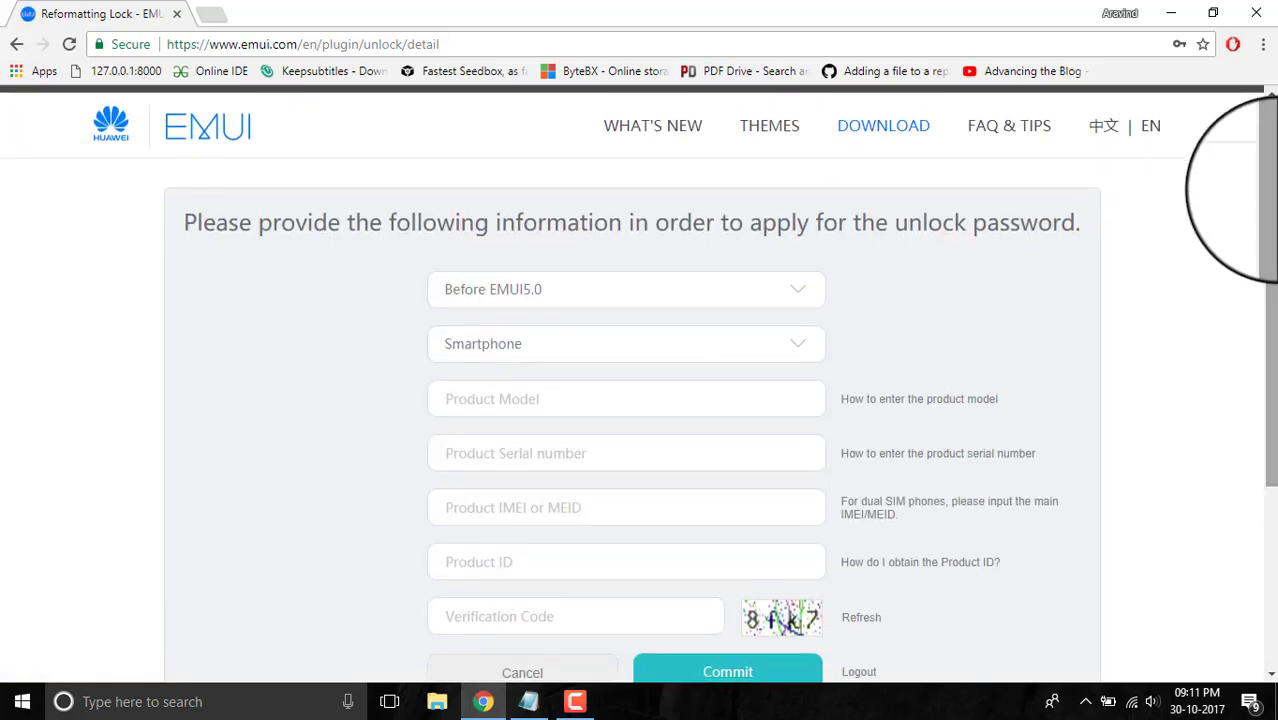
{"action": "left_click", "coordinate": [762, 298]}
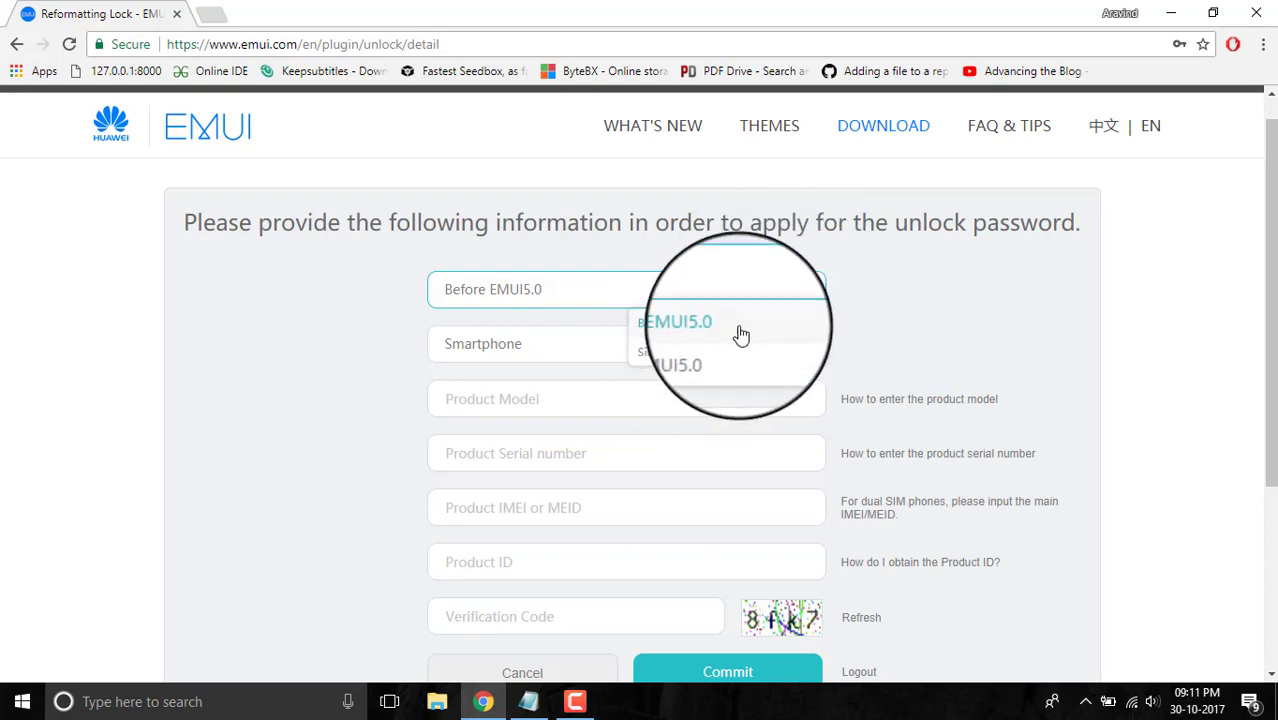
{"action": "left_click", "coordinate": [747, 351]}
{"action": "left_click", "coordinate": [799, 296]}
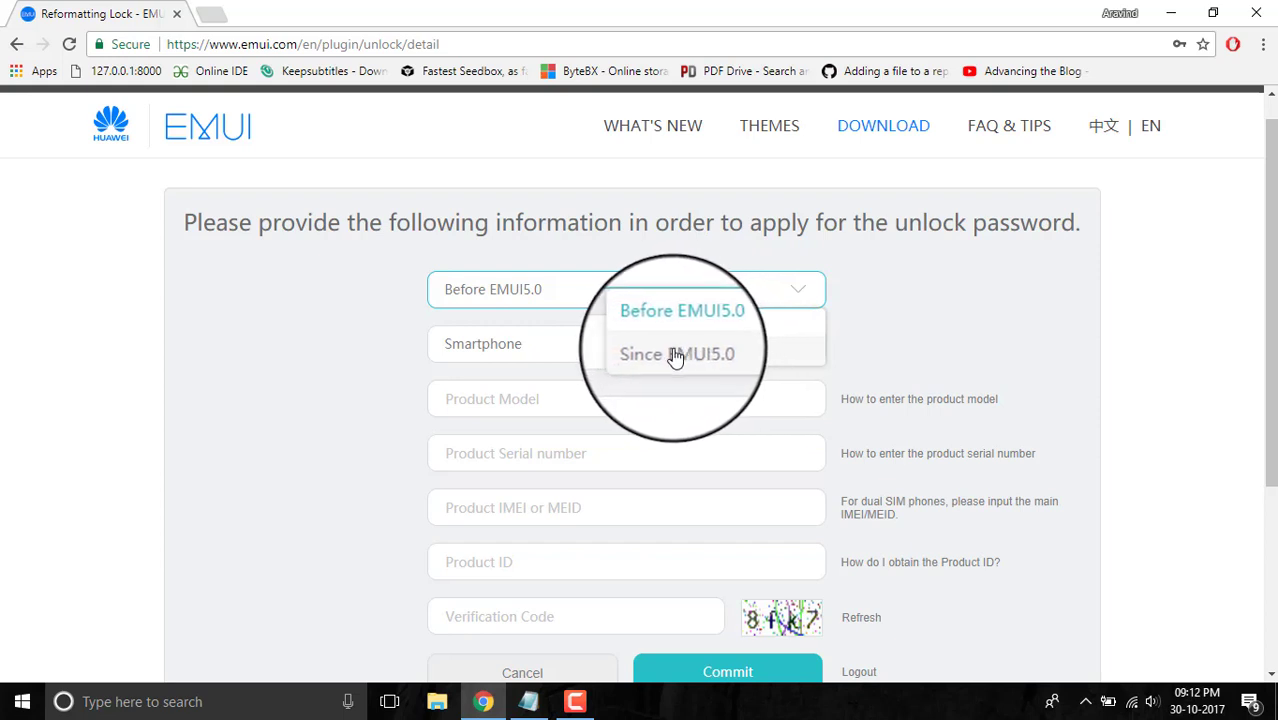
{"action": "left_click", "coordinate": [866, 334]}
{"action": "left_click", "coordinate": [770, 289]}
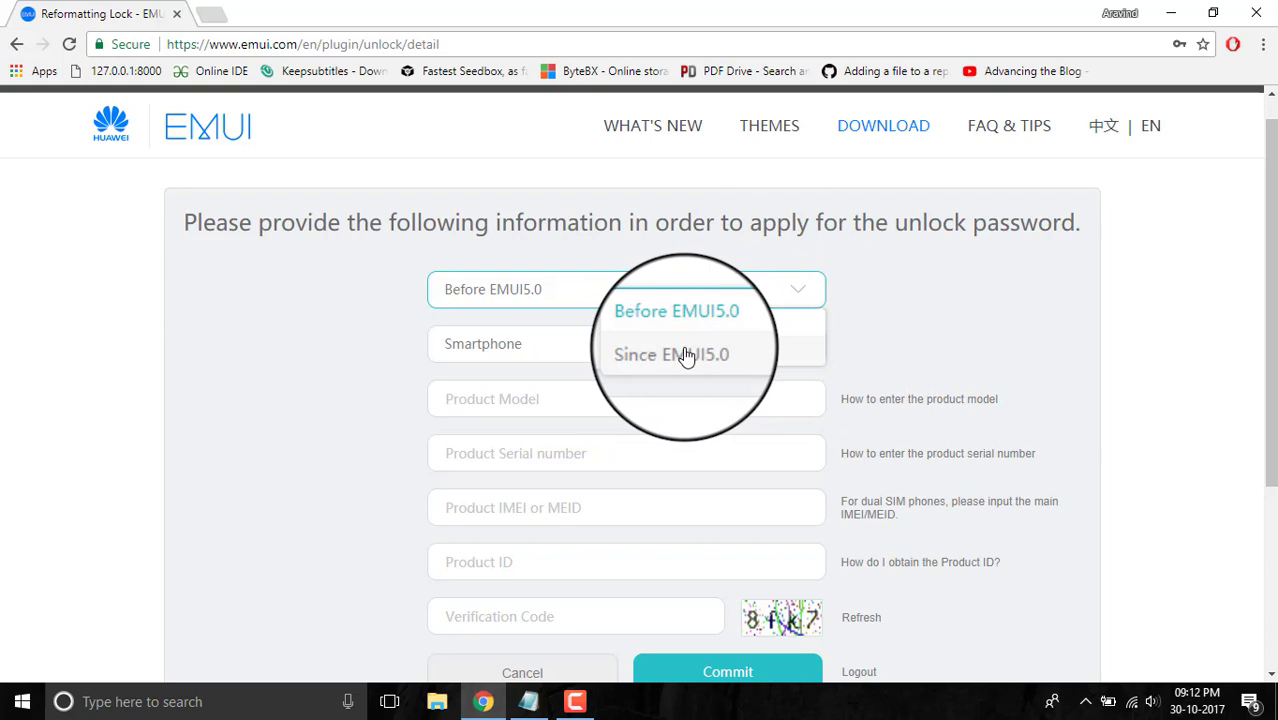
{"action": "left_click", "coordinate": [1055, 306]}
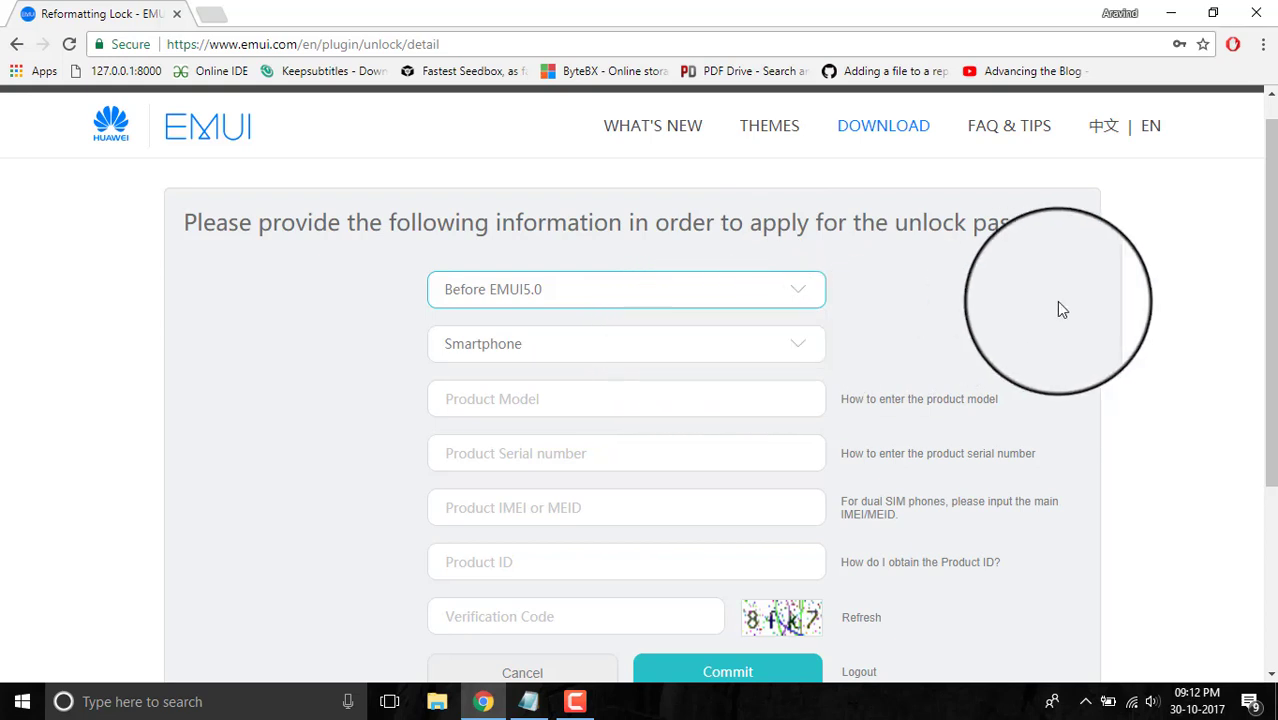
{"action": "left_click", "coordinate": [750, 345]}
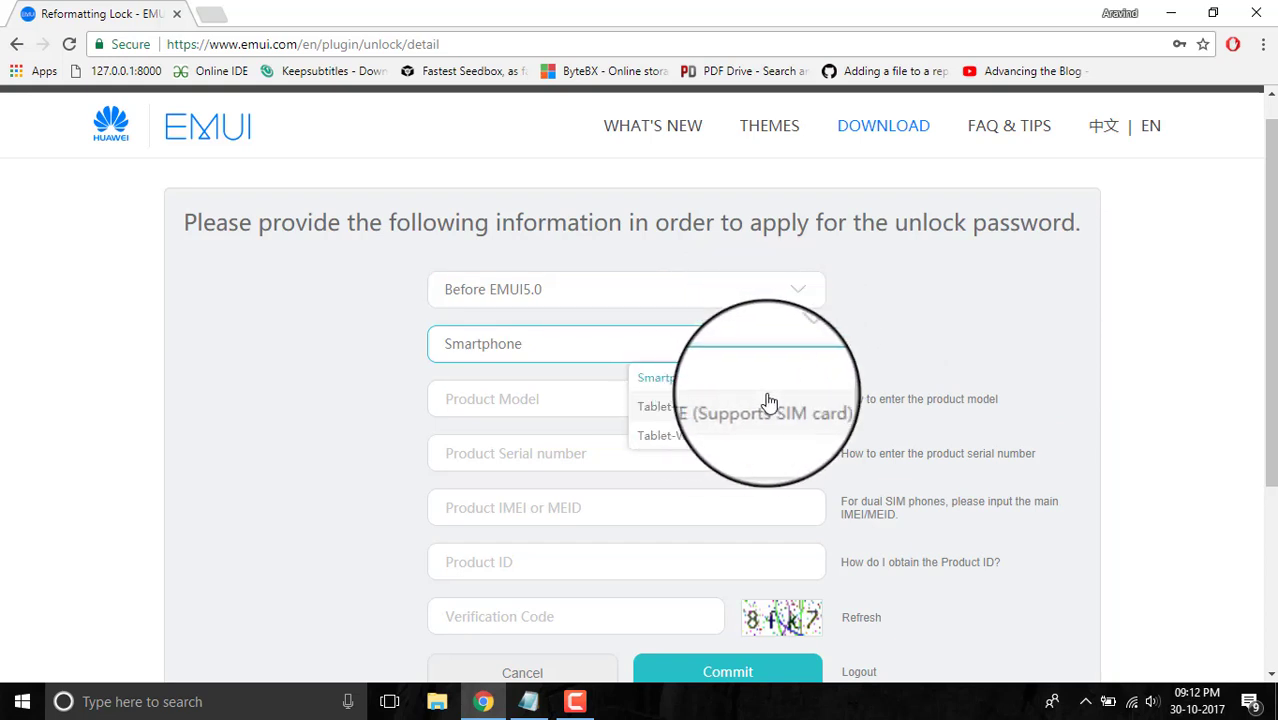
Read the help on how to enter the product model, and return to the Product Model field
{"action": "left_click", "coordinate": [555, 399]}
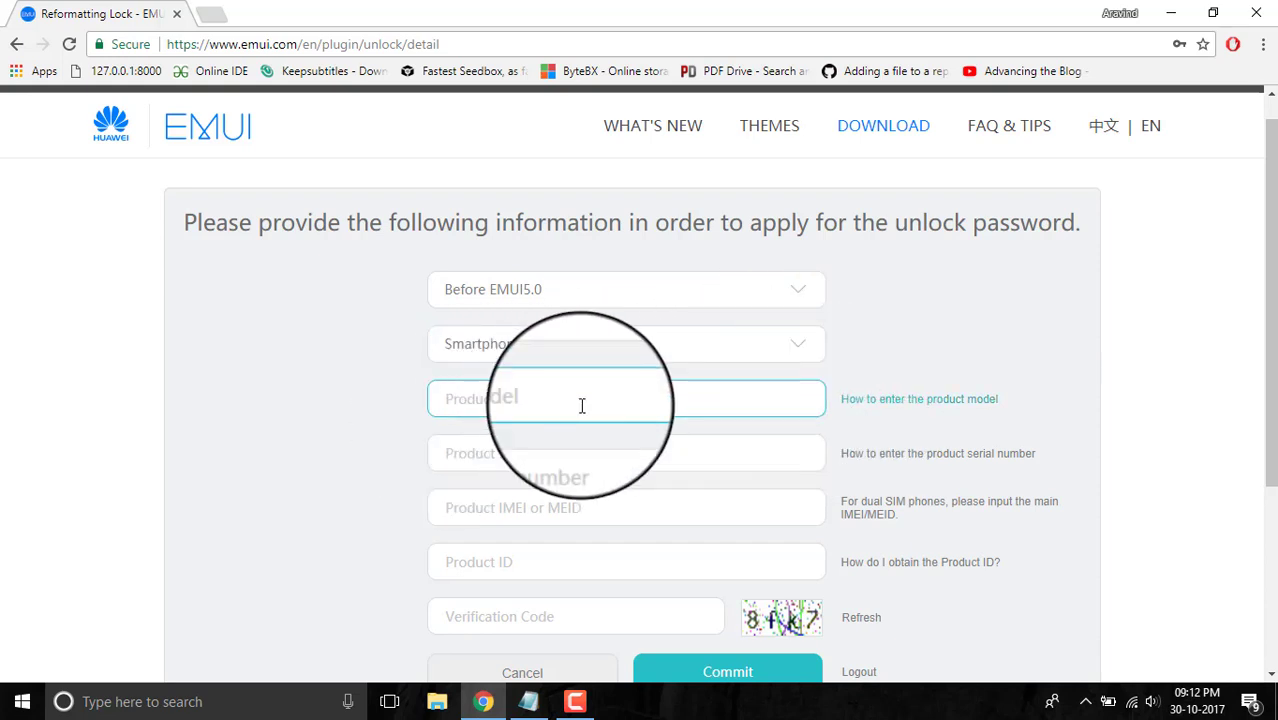
{"action": "left_click", "coordinate": [888, 399]}
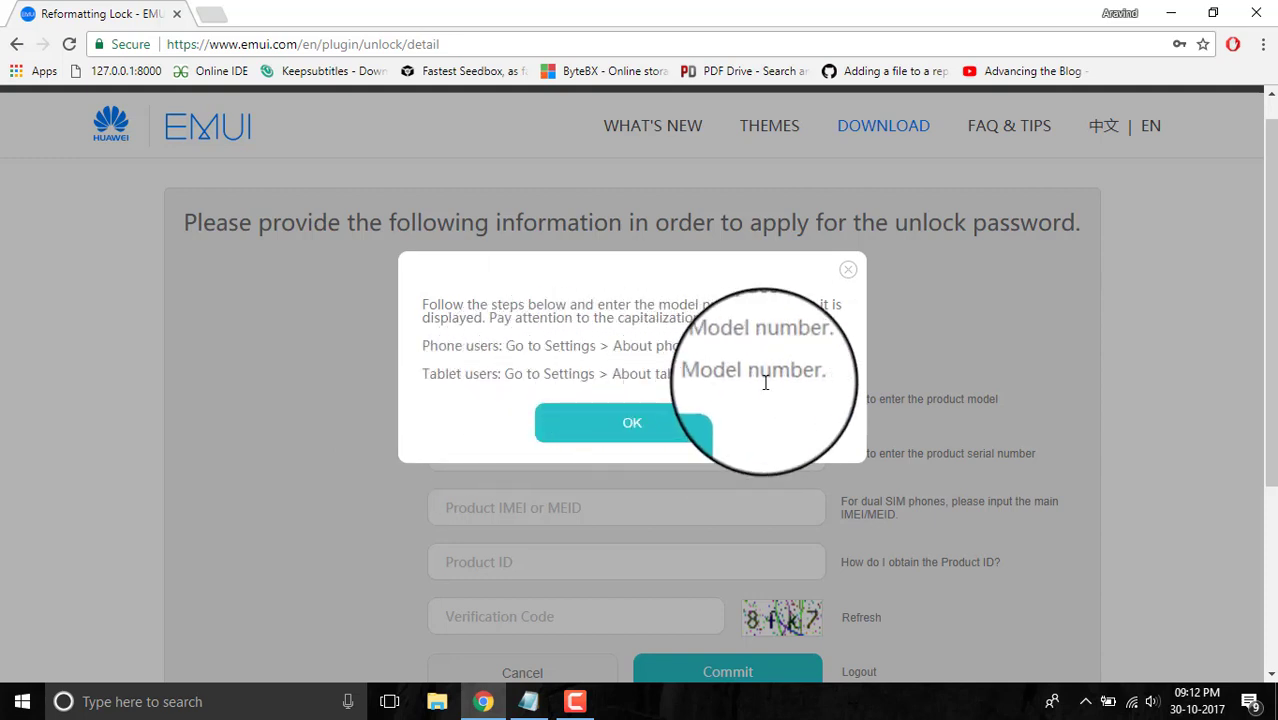
{"action": "left_click", "coordinate": [622, 425]}
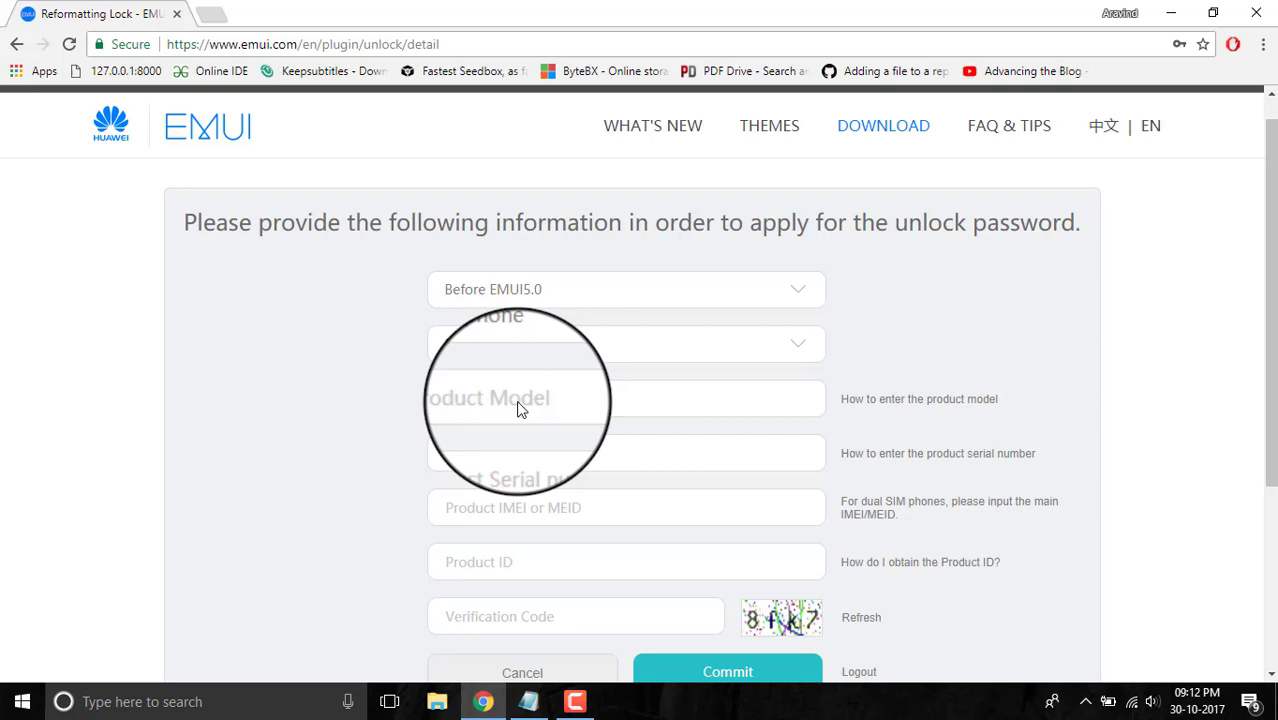
{"action": "left_click", "coordinate": [518, 406]}
Read the help on how to enter the product serial number, and return to the serial number field
{"action": "left_click", "coordinate": [505, 463]}
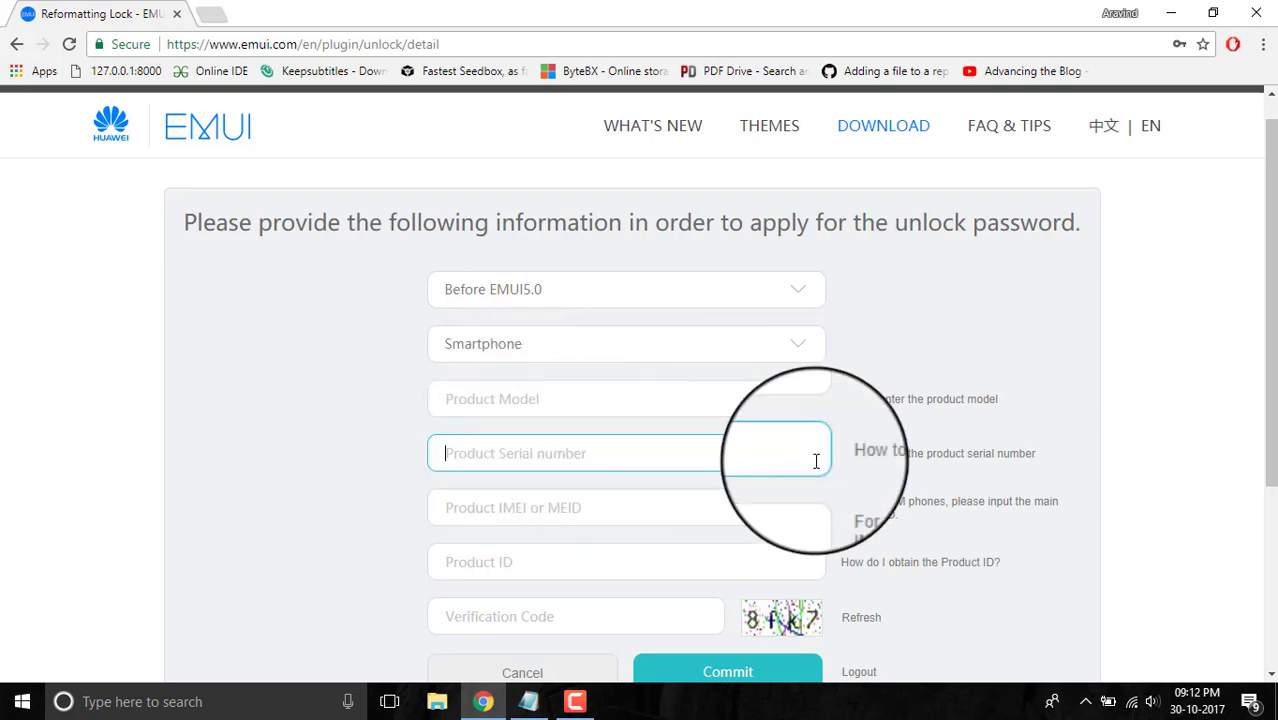
{"action": "left_click", "coordinate": [911, 459]}
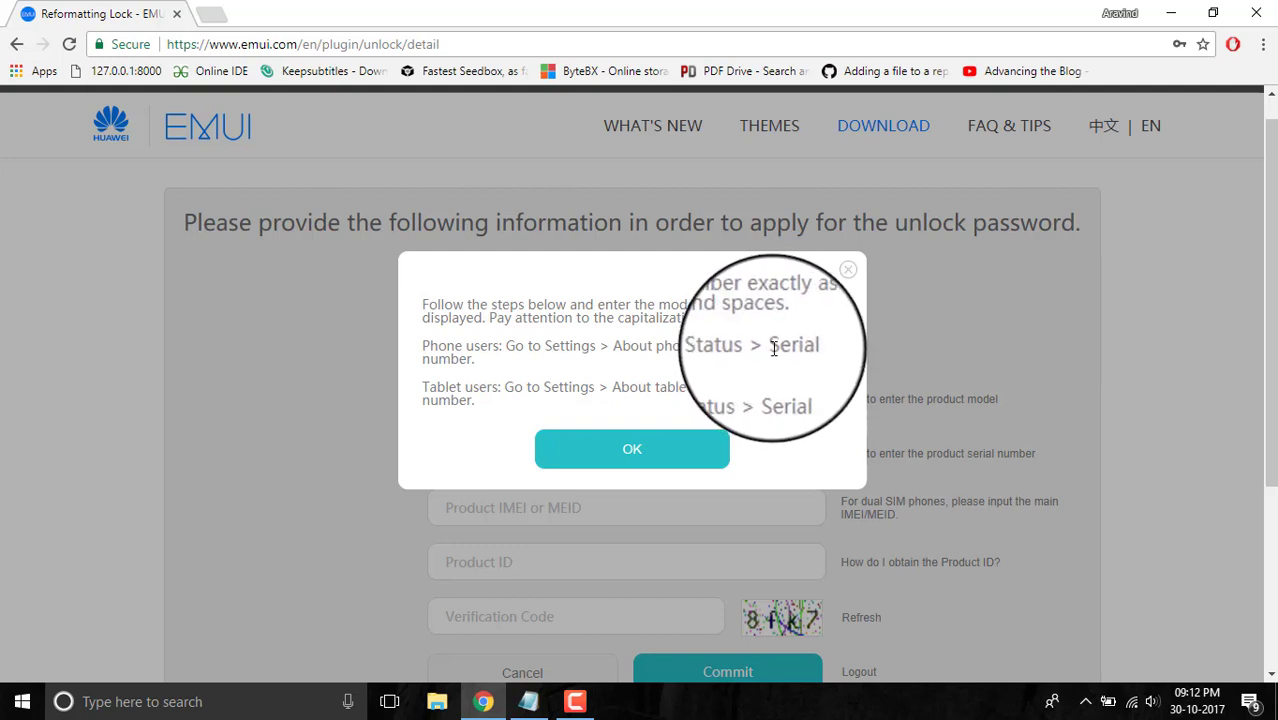
{"action": "left_click", "coordinate": [675, 460]}
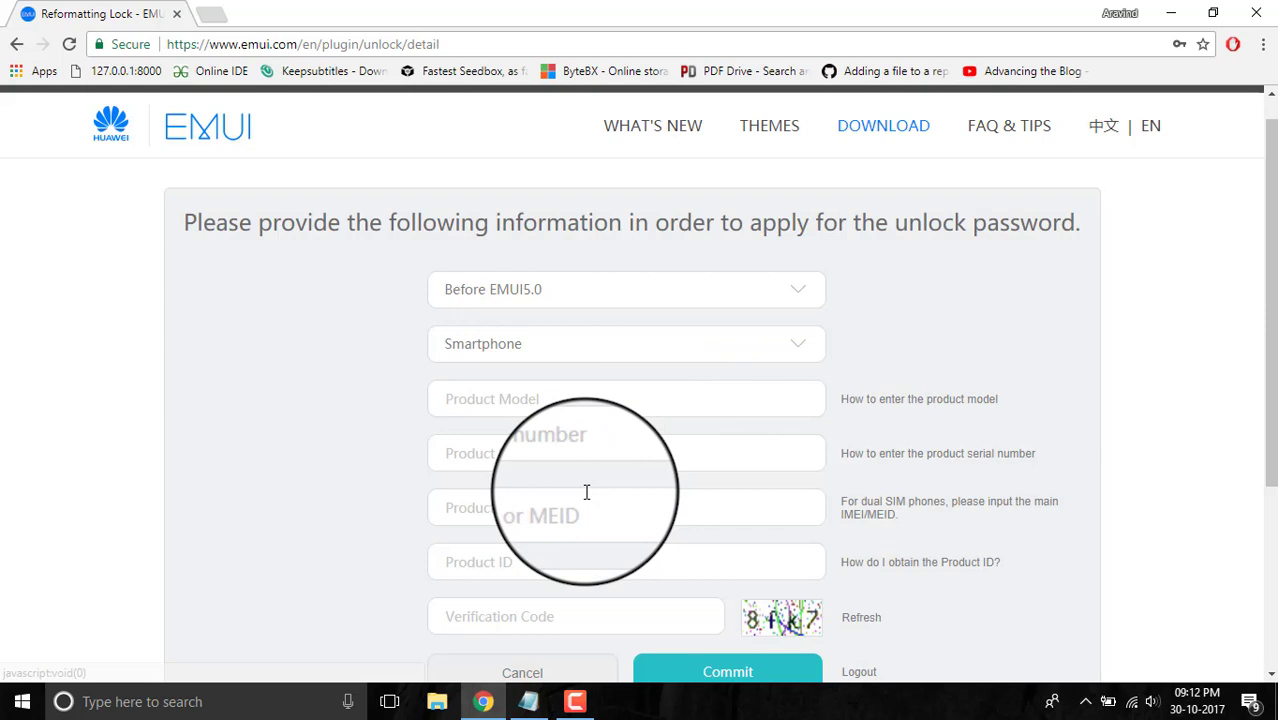
{"action": "left_click", "coordinate": [599, 448]}
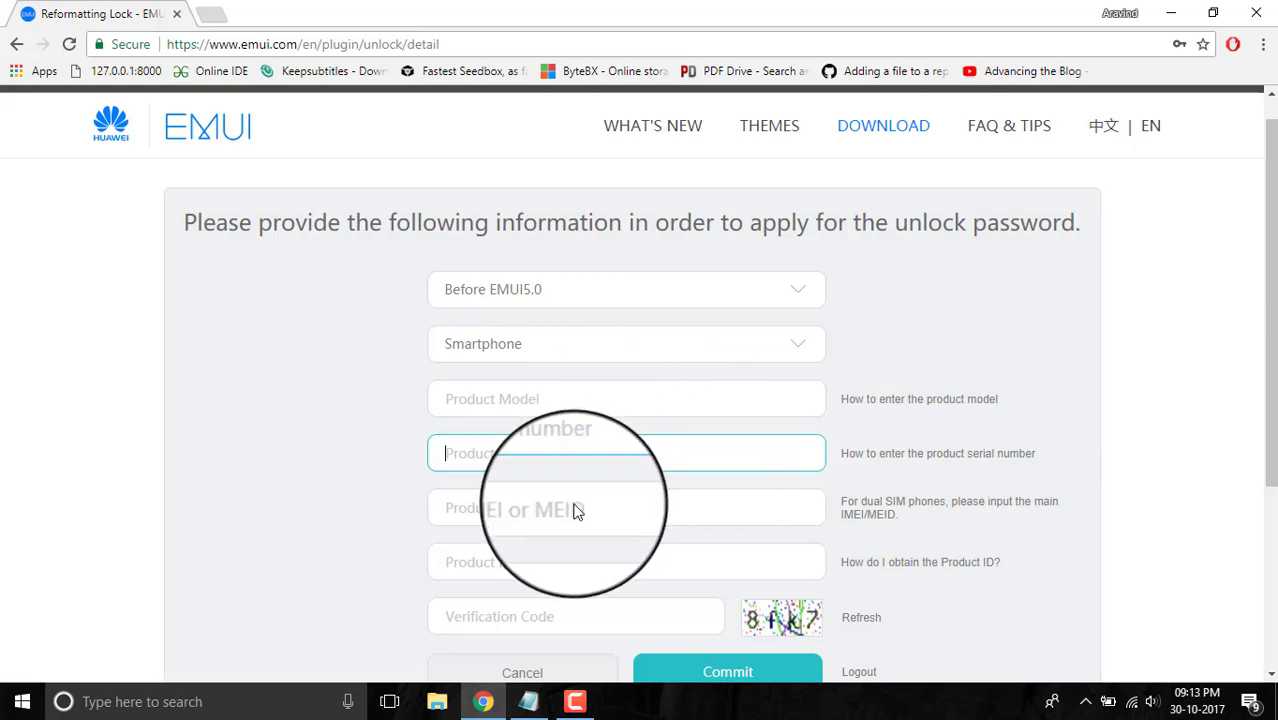
Read the help on entering the IMEI or MEID and on obtaining the Product ID, closing each message
{"action": "left_click", "coordinate": [933, 506]}
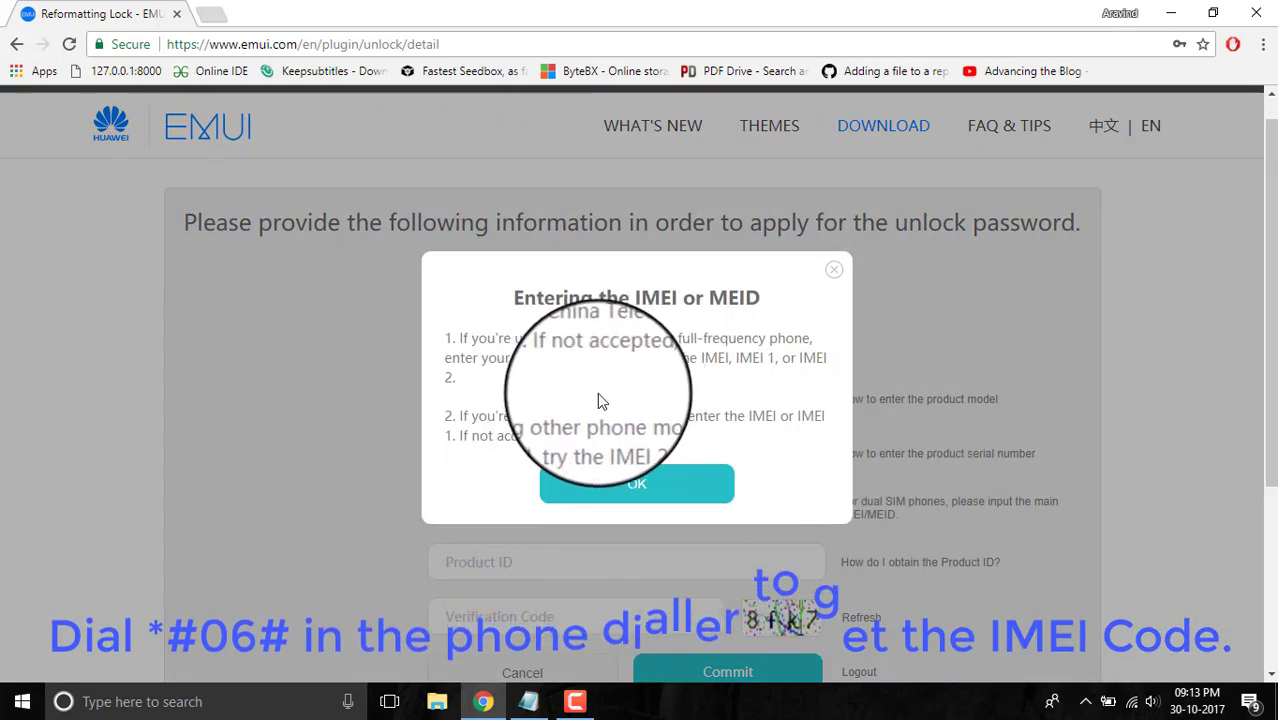
{"action": "left_click", "coordinate": [853, 249]}
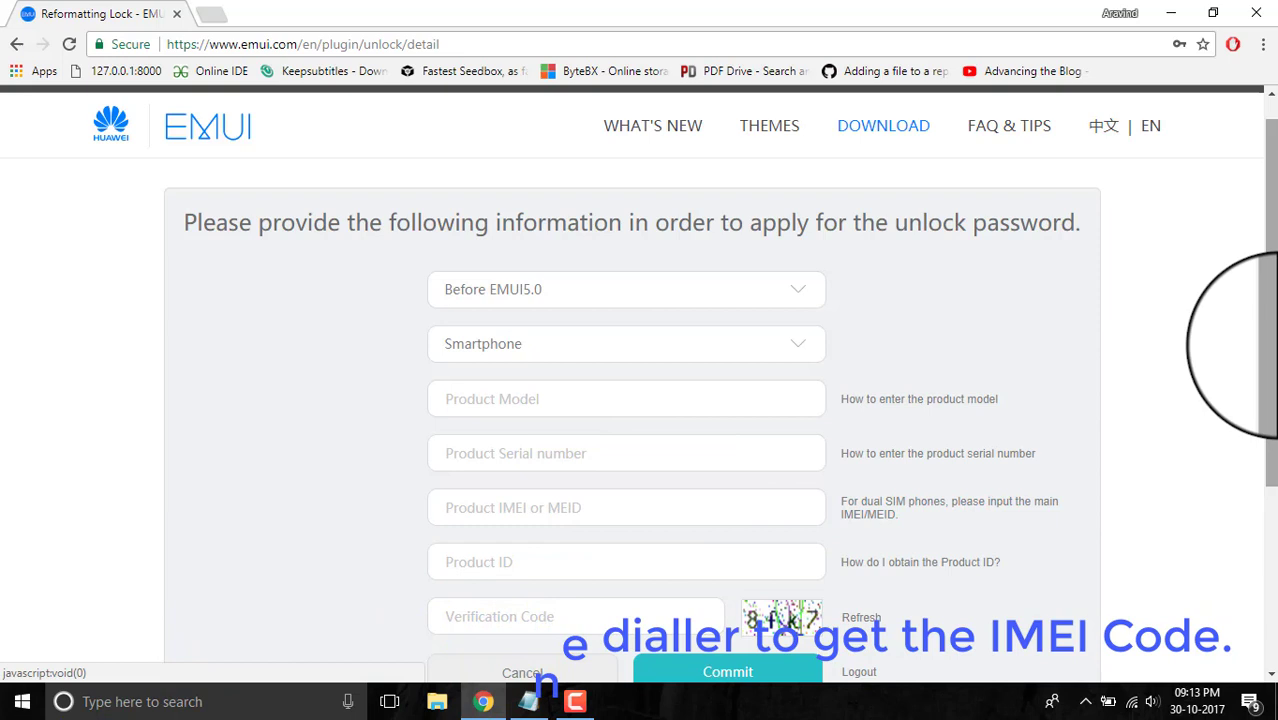
{"action": "scroll", "coordinate": [1232, 311], "scroll_direction": "down", "scroll_amount": 2}
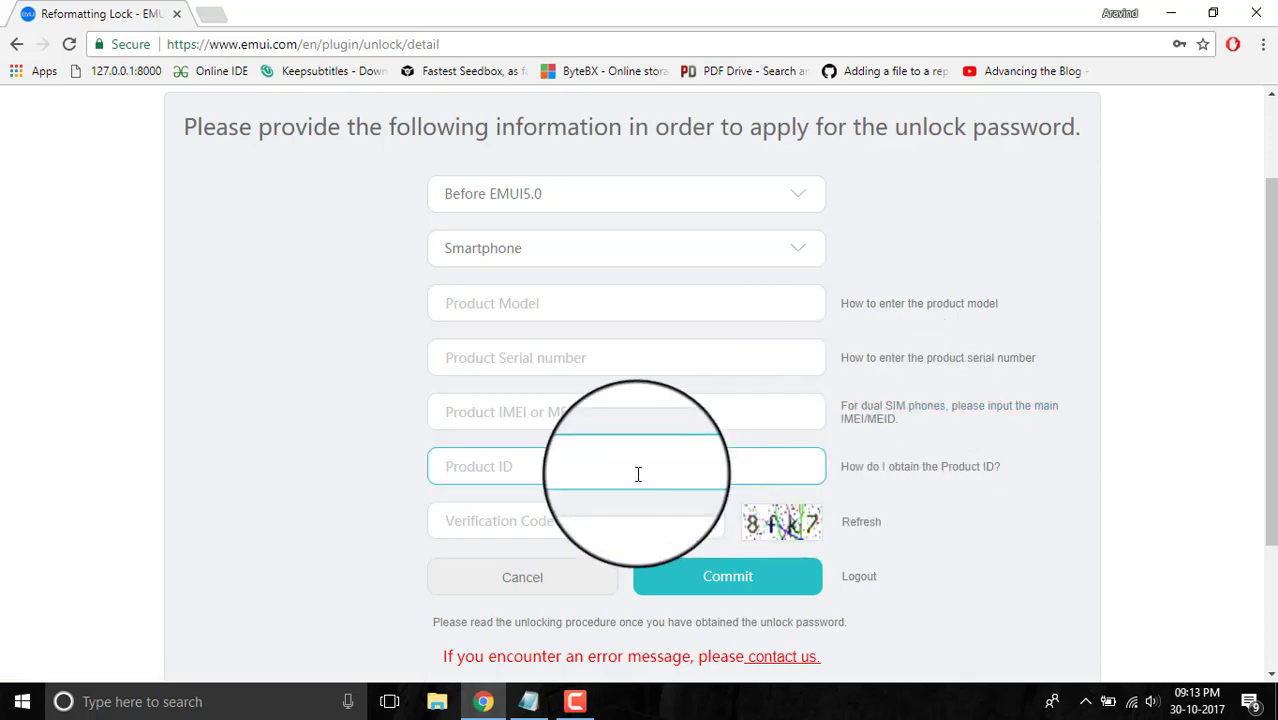
{"action": "left_click", "coordinate": [903, 470]}
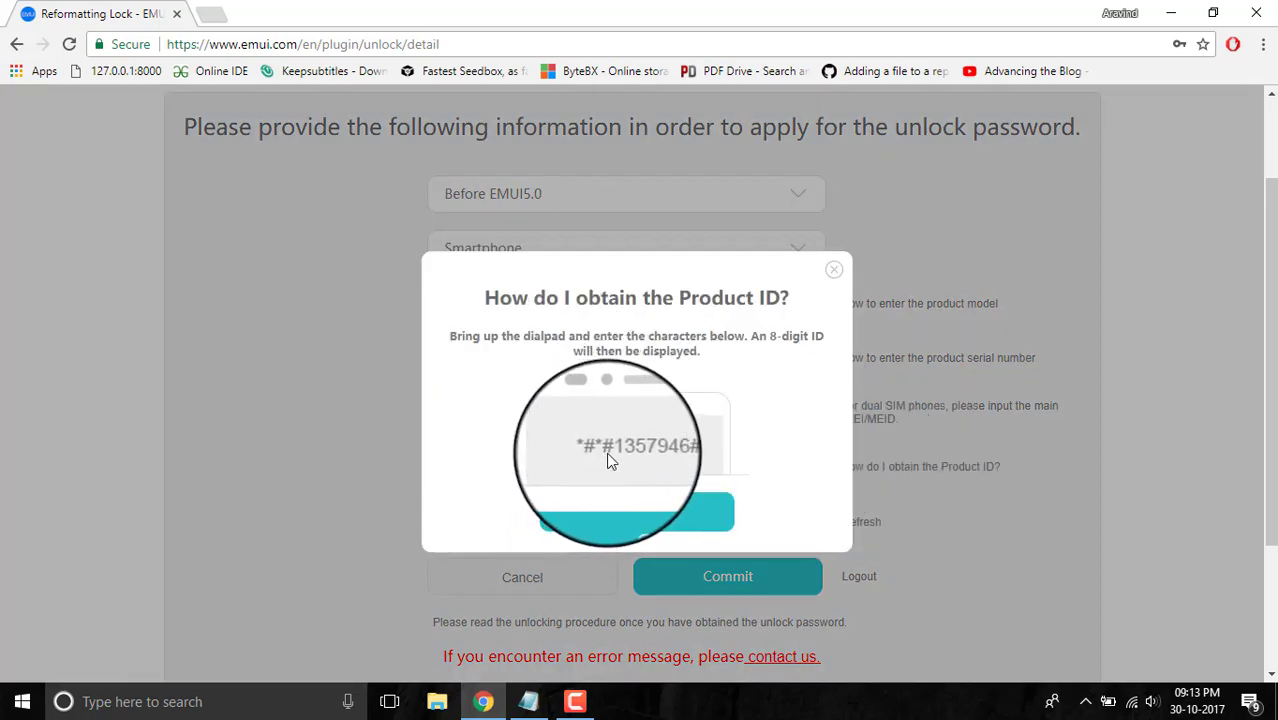
{"action": "left_click", "coordinate": [652, 513]}
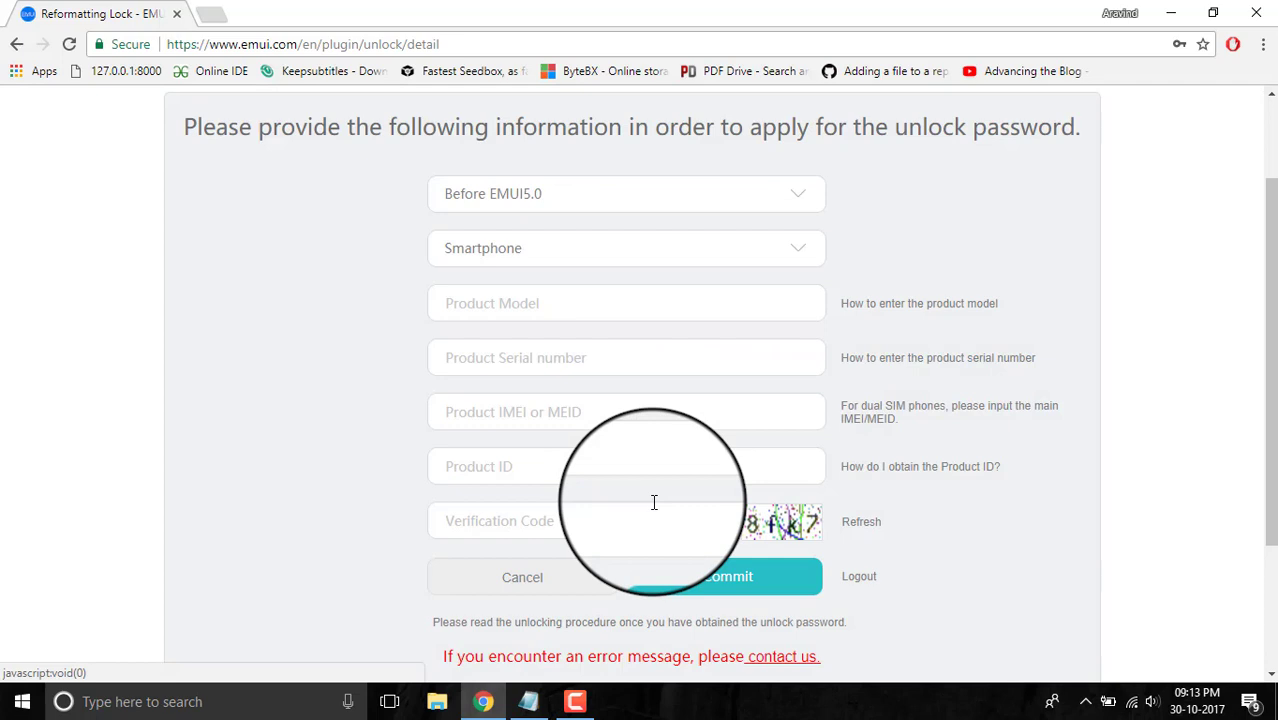
{"action": "left_click", "coordinate": [513, 533]}
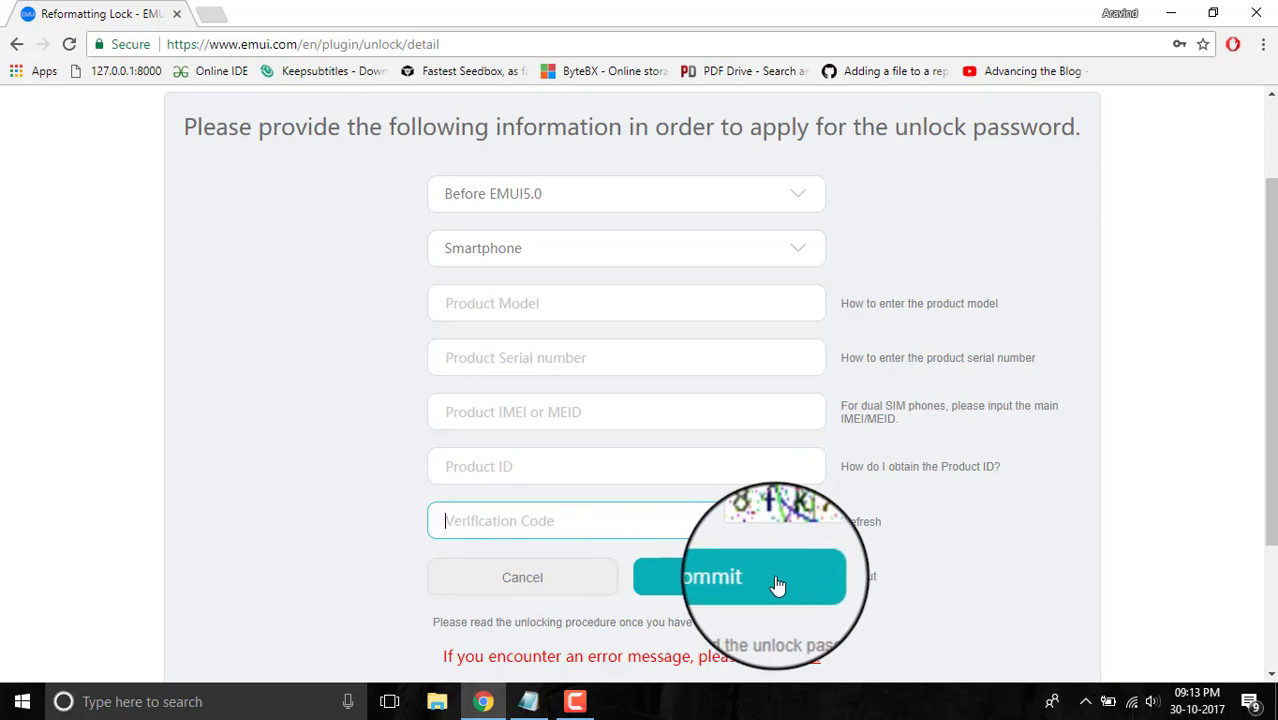
{"action": "scroll", "coordinate": [1240, 450], "scroll_direction": "down", "scroll_amount": 1}
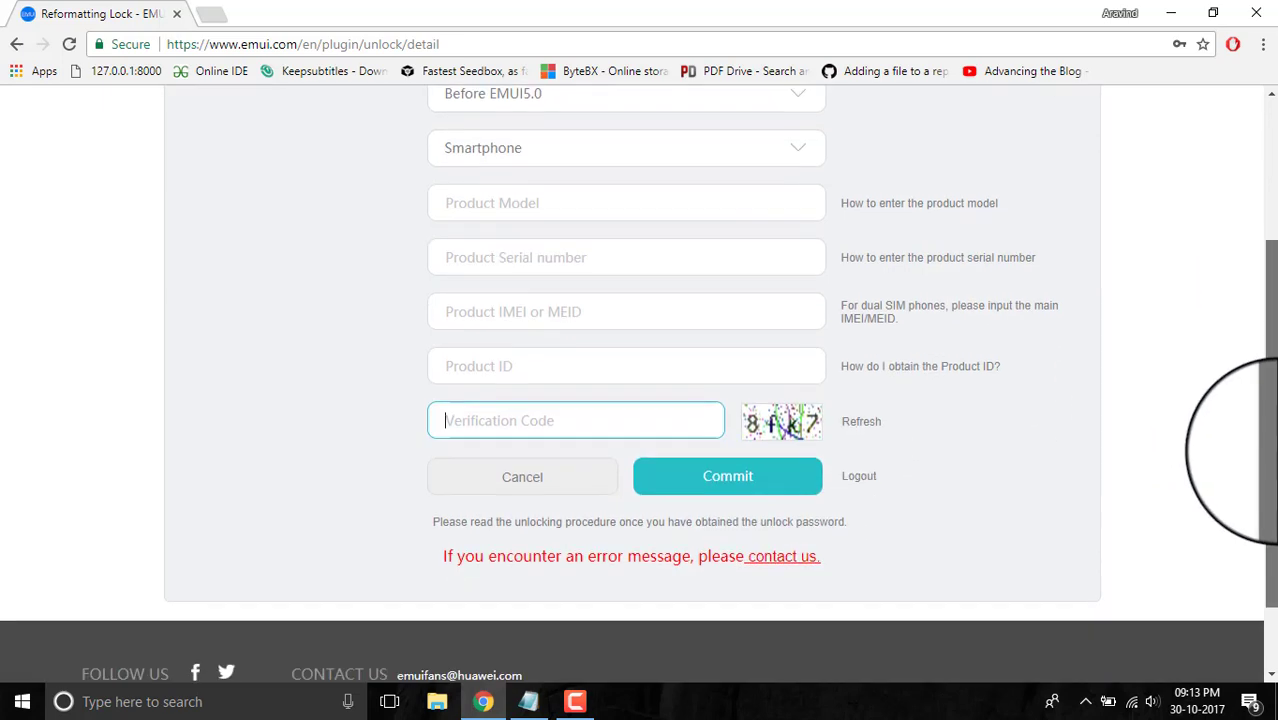
{"action": "scroll", "coordinate": [1240, 450], "scroll_direction": "up", "scroll_amount": 1}
{"action": "scroll", "coordinate": [1240, 440], "scroll_direction": "down", "scroll_amount": 1}
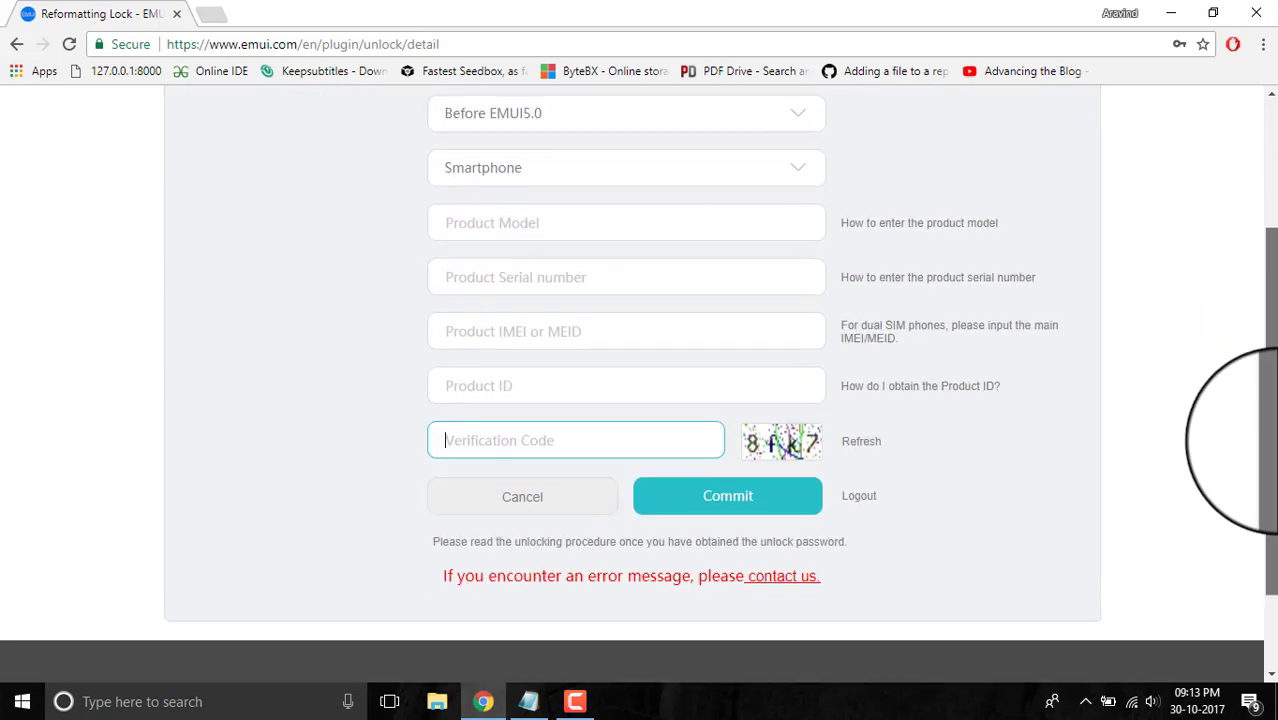
{"action": "scroll", "coordinate": [1245, 440], "scroll_direction": "up", "scroll_amount": 1}
{"action": "scroll", "coordinate": [1245, 378], "scroll_direction": "up", "scroll_amount": 1}
{"action": "scroll", "coordinate": [1245, 314], "scroll_direction": "down", "scroll_amount": 2}
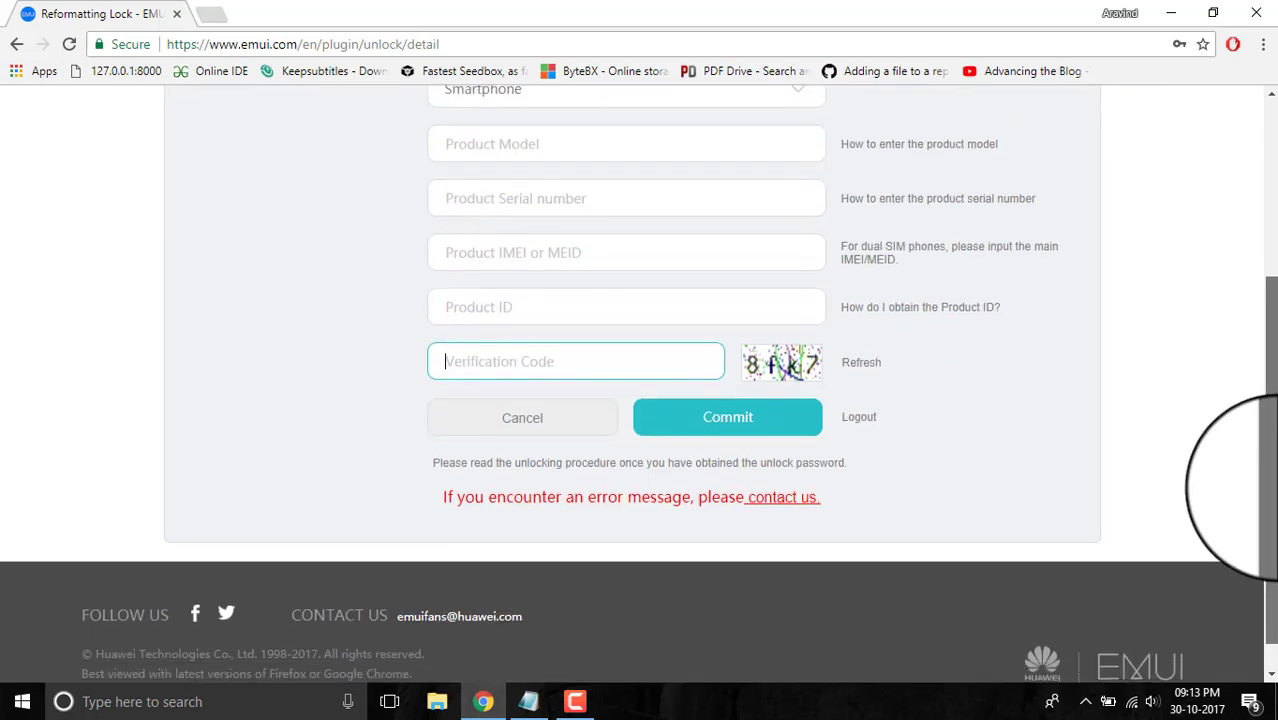
{"action": "scroll", "coordinate": [1245, 513], "scroll_direction": "up", "scroll_amount": 2}
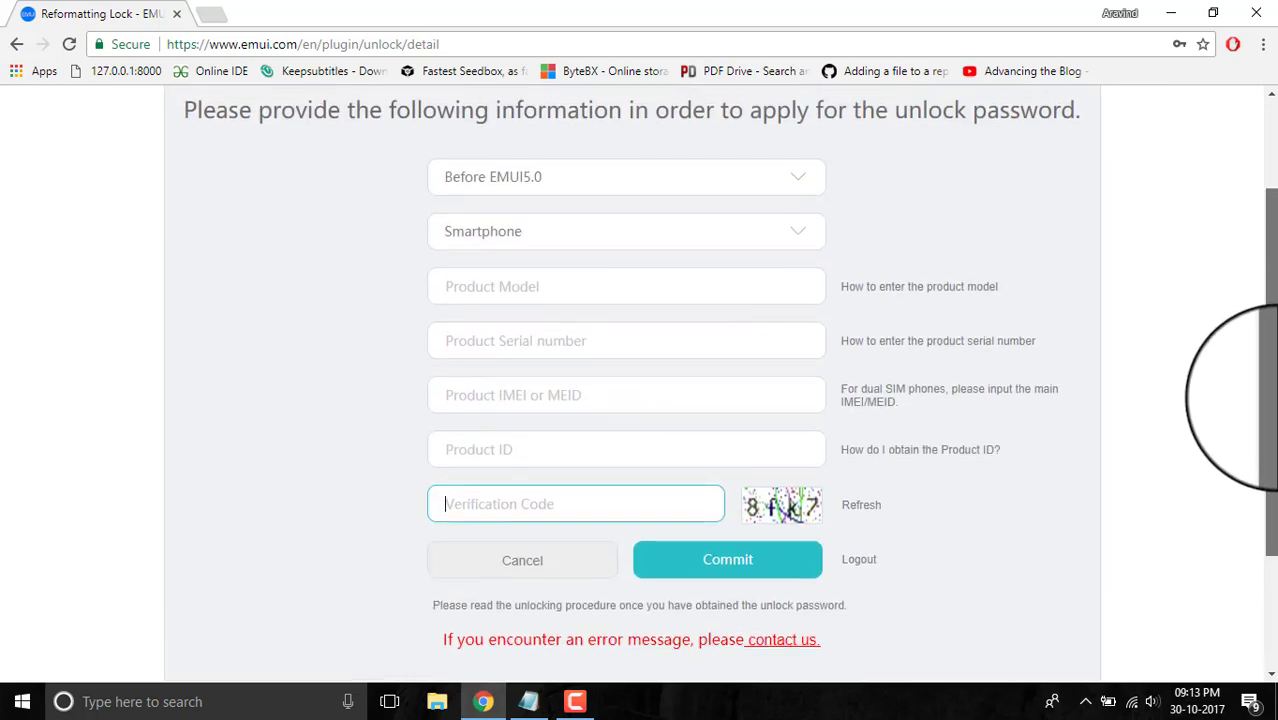
{"action": "scroll", "coordinate": [1250, 390], "scroll_direction": "up", "scroll_amount": 1}
{"action": "scroll", "coordinate": [1250, 378], "scroll_direction": "down", "scroll_amount": 1}
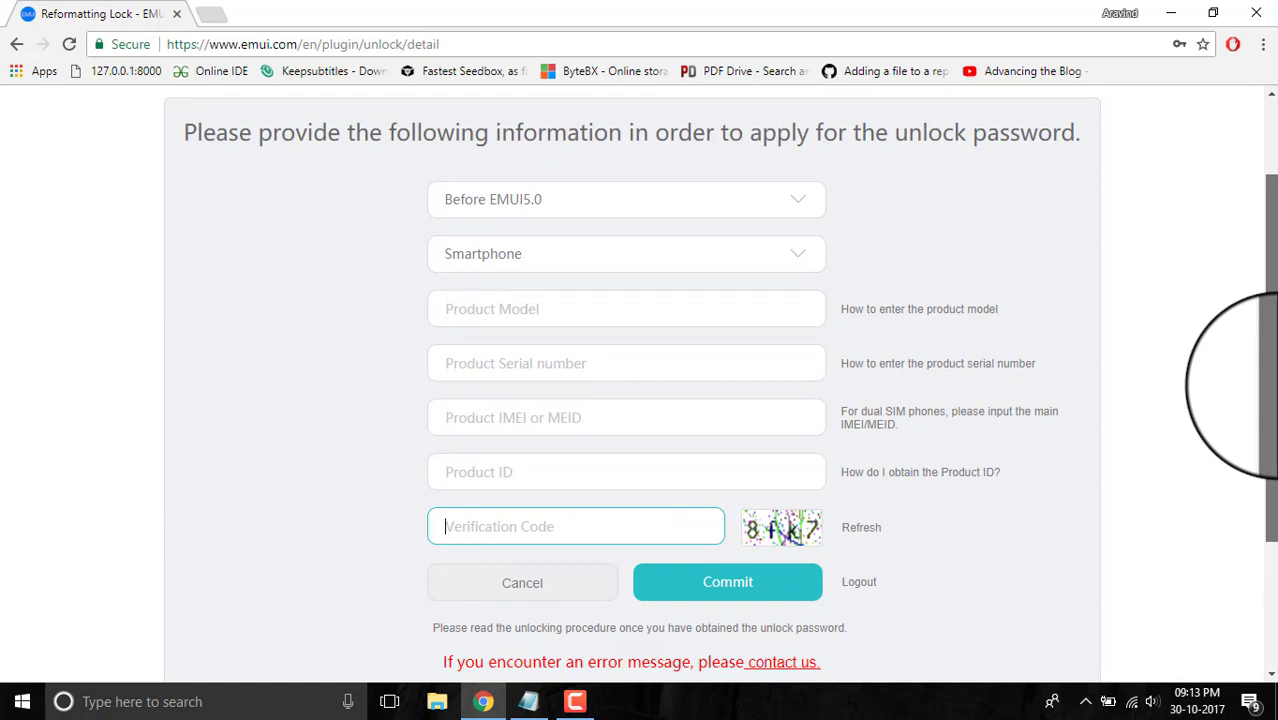
{"action": "scroll", "coordinate": [1232, 385], "scroll_direction": "up", "scroll_amount": 1}
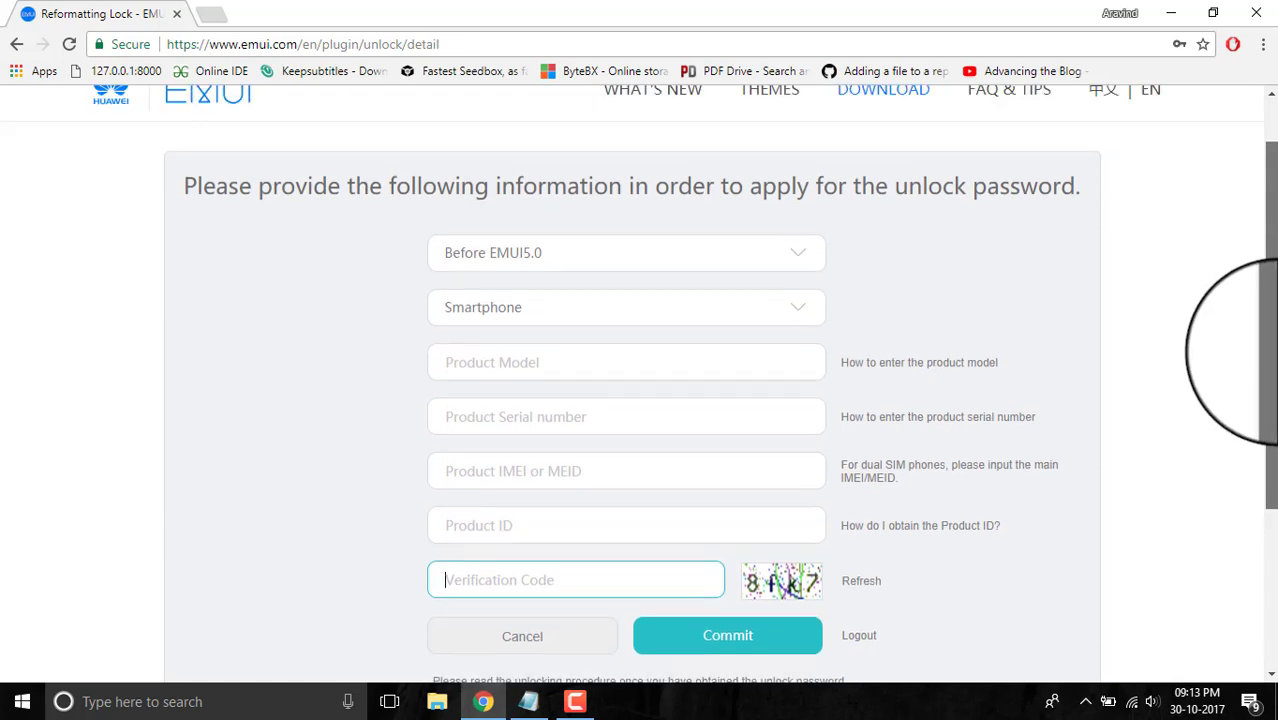
{"action": "scroll", "coordinate": [1235, 350], "scroll_direction": "down", "scroll_amount": 1}
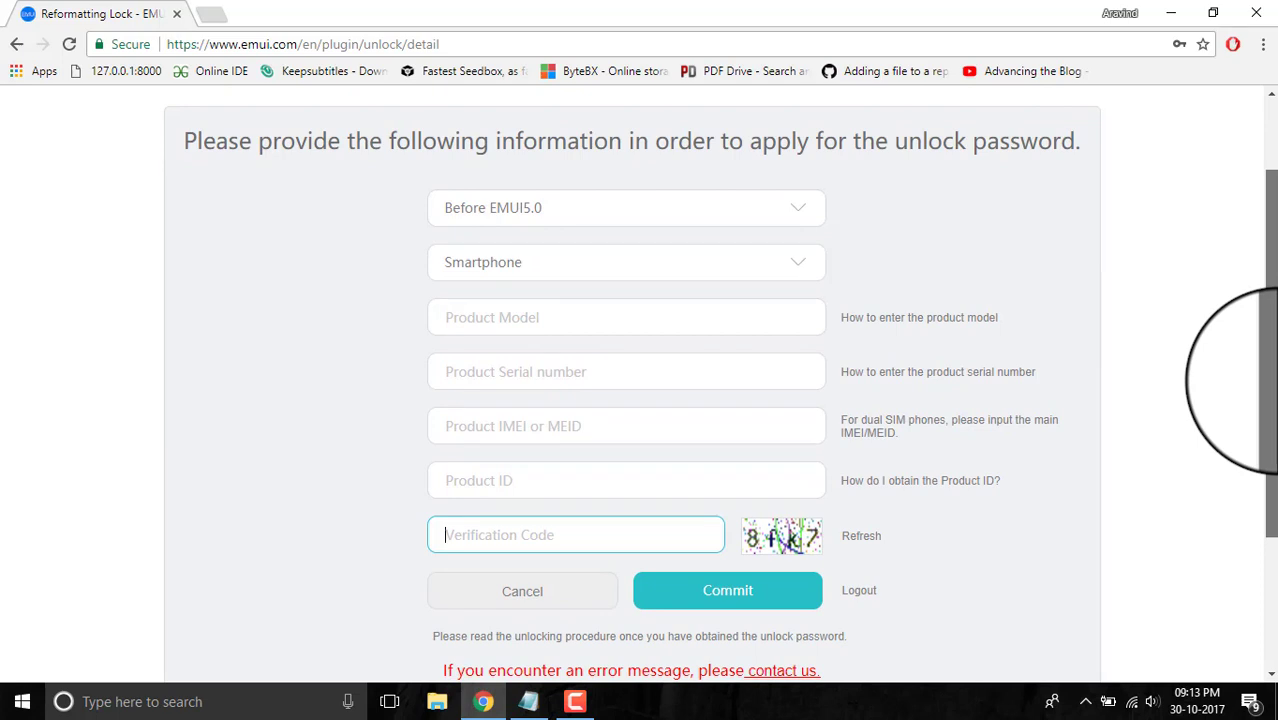
{"action": "scroll", "coordinate": [1240, 378], "scroll_direction": "down", "scroll_amount": 1}
{"action": "scroll", "coordinate": [1240, 375], "scroll_direction": "up", "scroll_amount": 2}
{"action": "scroll", "coordinate": [1240, 370], "scroll_direction": "down", "scroll_amount": 1}
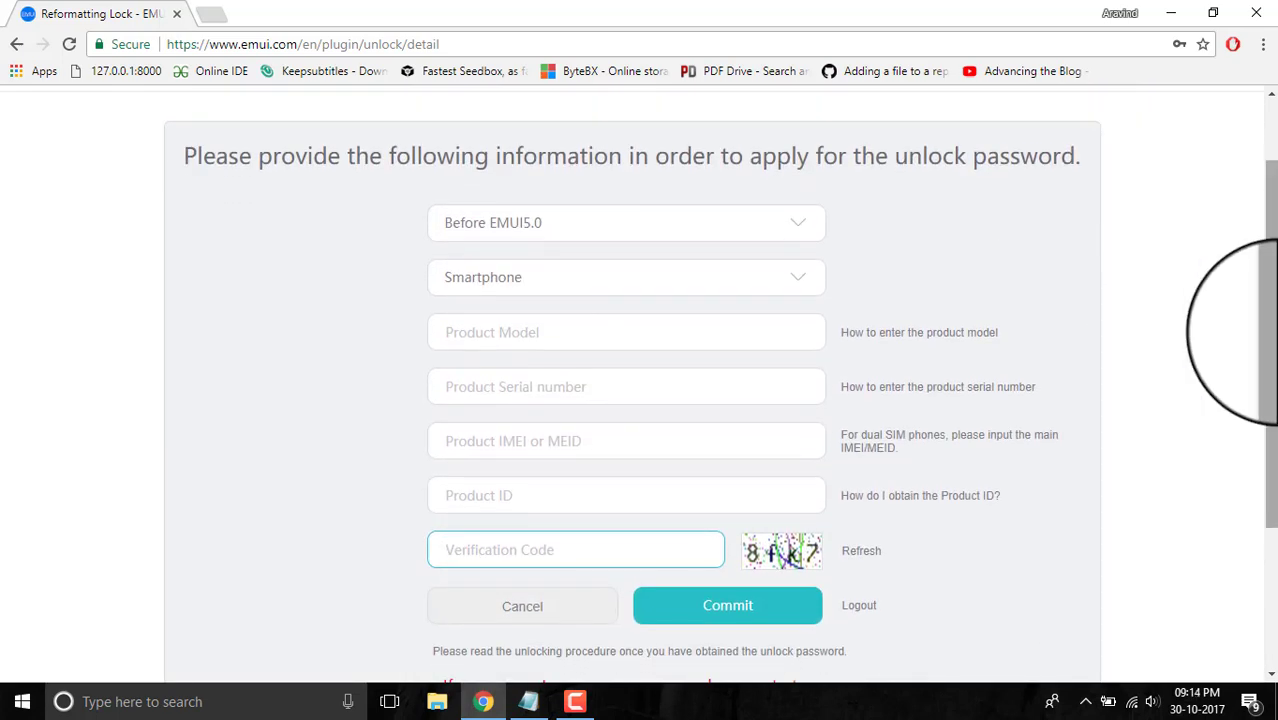
{"action": "scroll", "coordinate": [1240, 340], "scroll_direction": "down", "scroll_amount": 1}
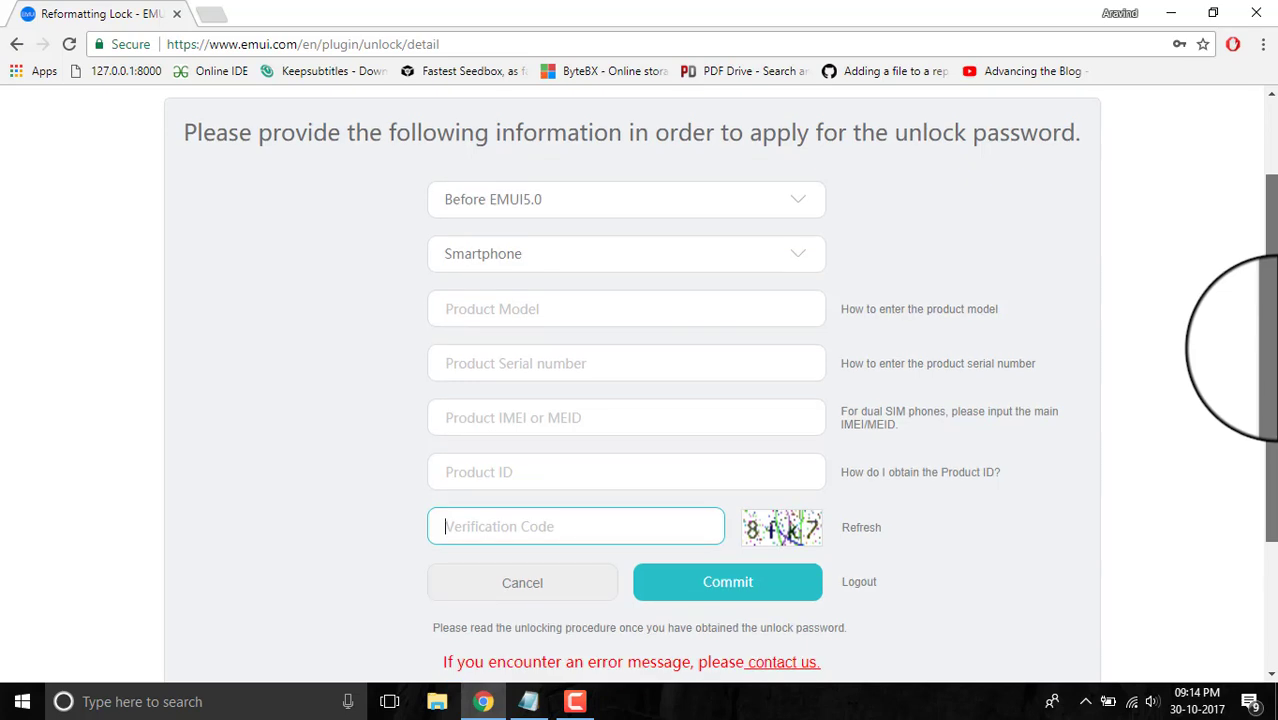
{"action": "scroll", "coordinate": [1245, 350], "scroll_direction": "down", "scroll_amount": 1}
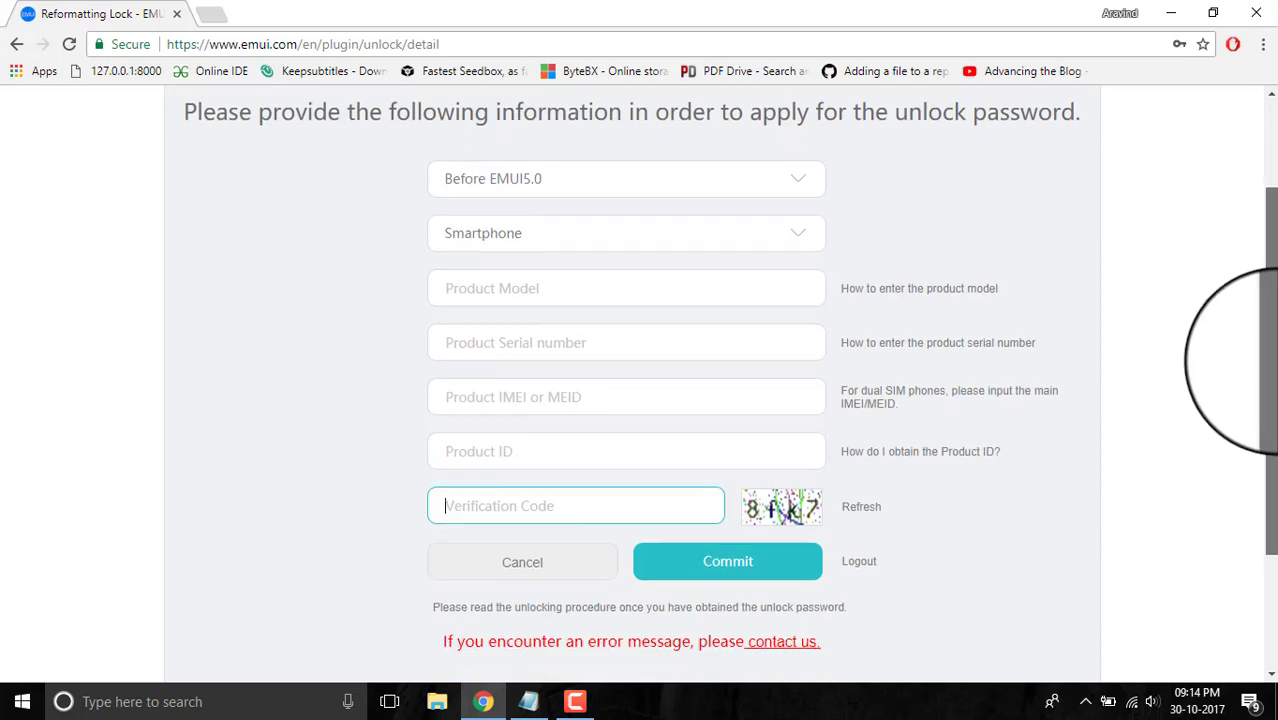
{"action": "scroll", "coordinate": [1240, 360], "scroll_direction": "up", "scroll_amount": 2}
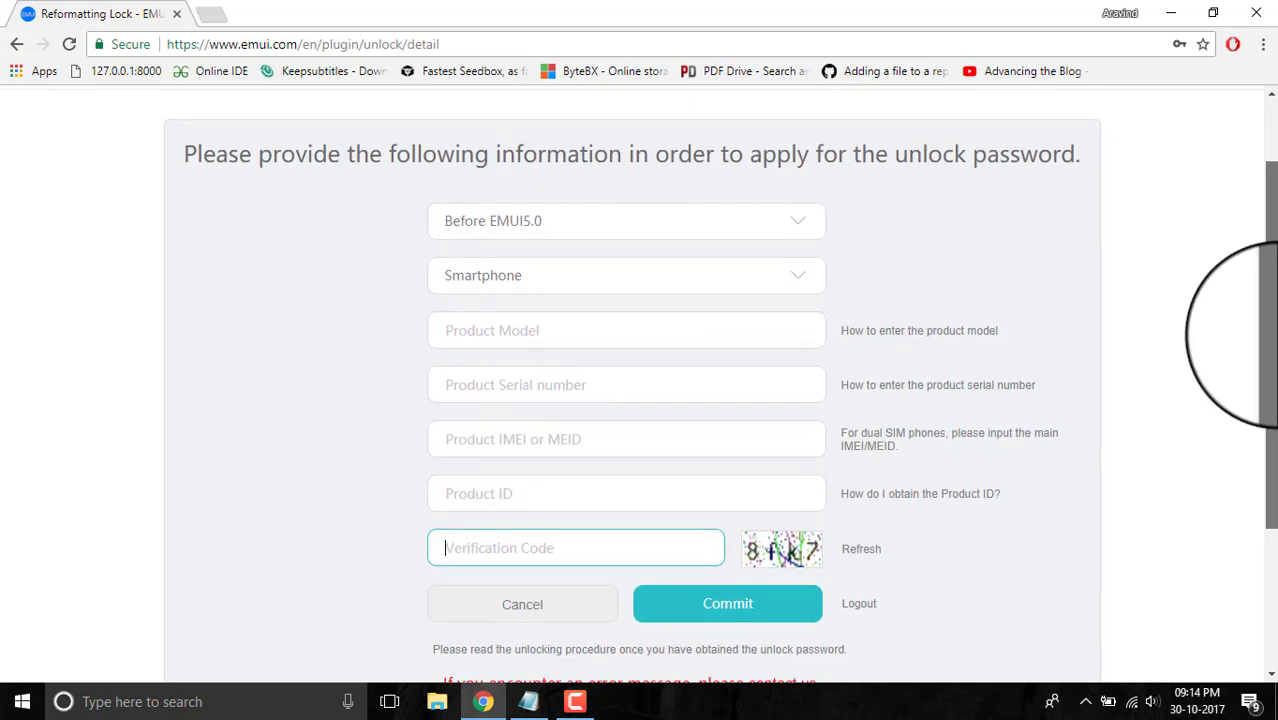